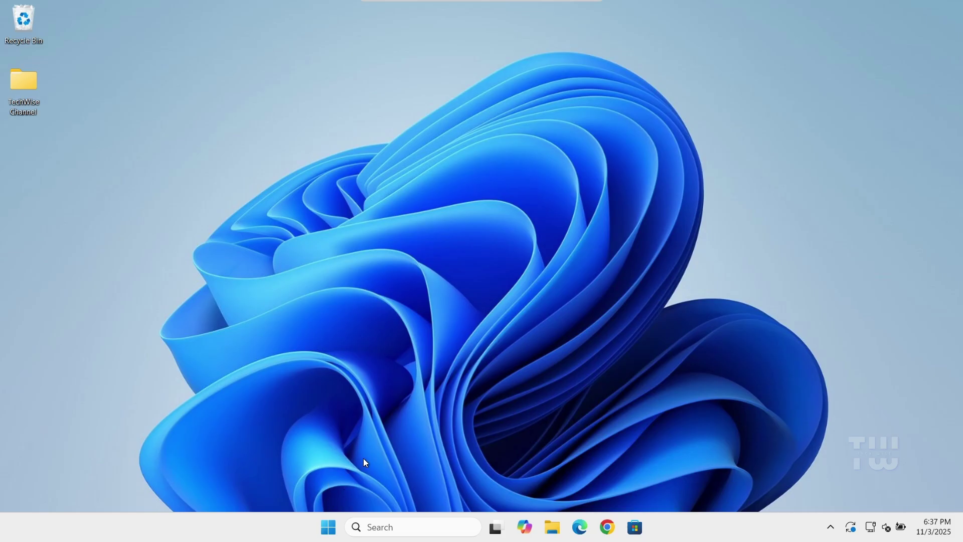
Step: Open Device Manager from the quick-link menu, expand Sound, video and game controllers, and make the window taller
right_click(330, 535)
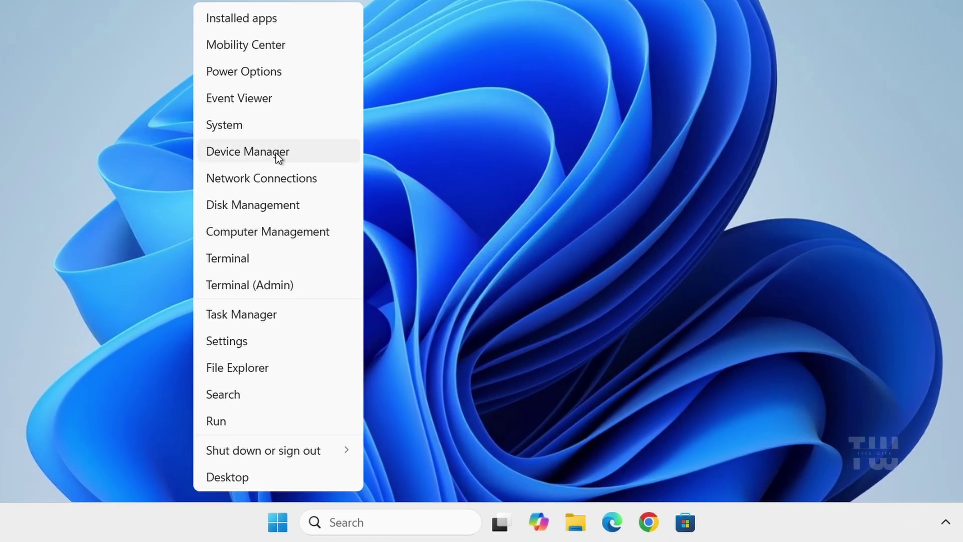
left_click(271, 153)
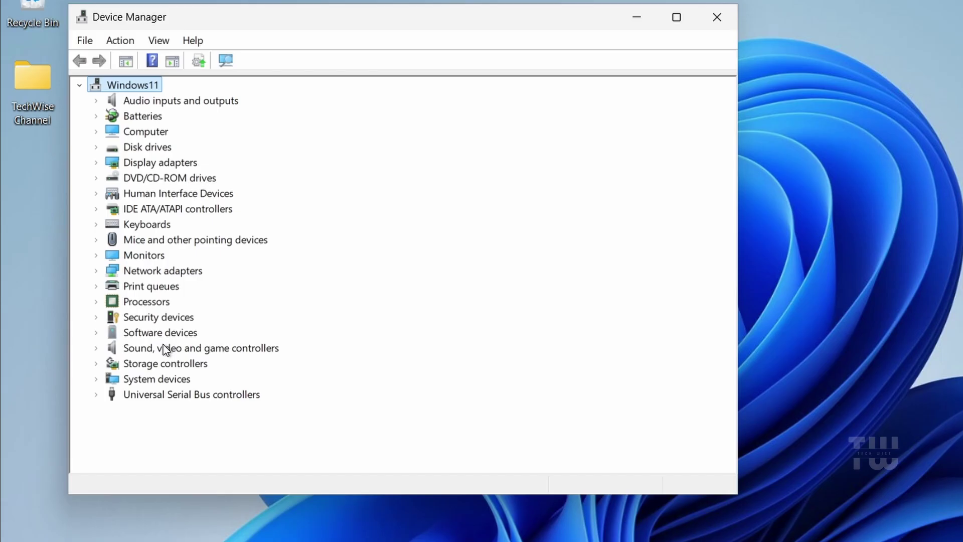
left_click(96, 348)
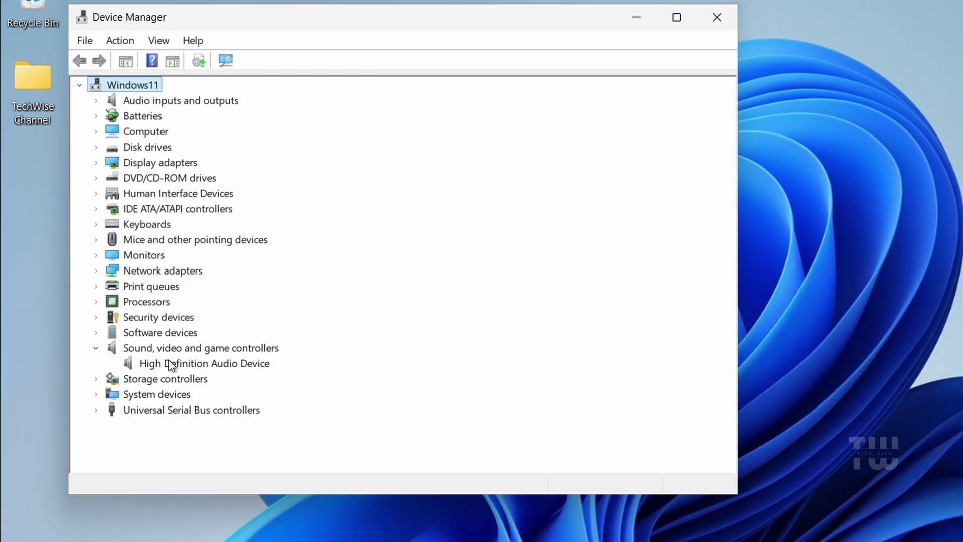
left_click_drag(150, 494, 150, 541)
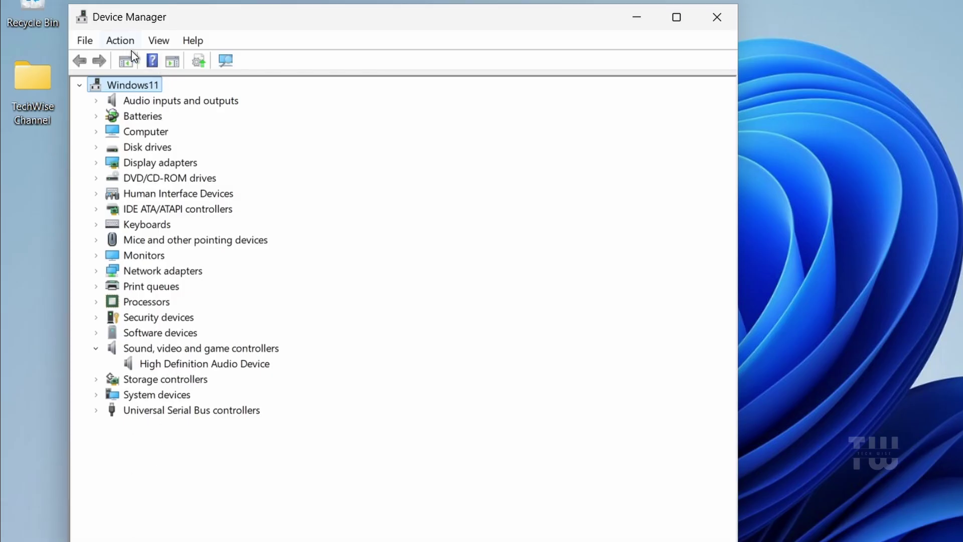
Step: Enable View > Show hidden devices, then check Poly Blackwire 3320 Series' context menu and dismiss it
left_click(159, 42)
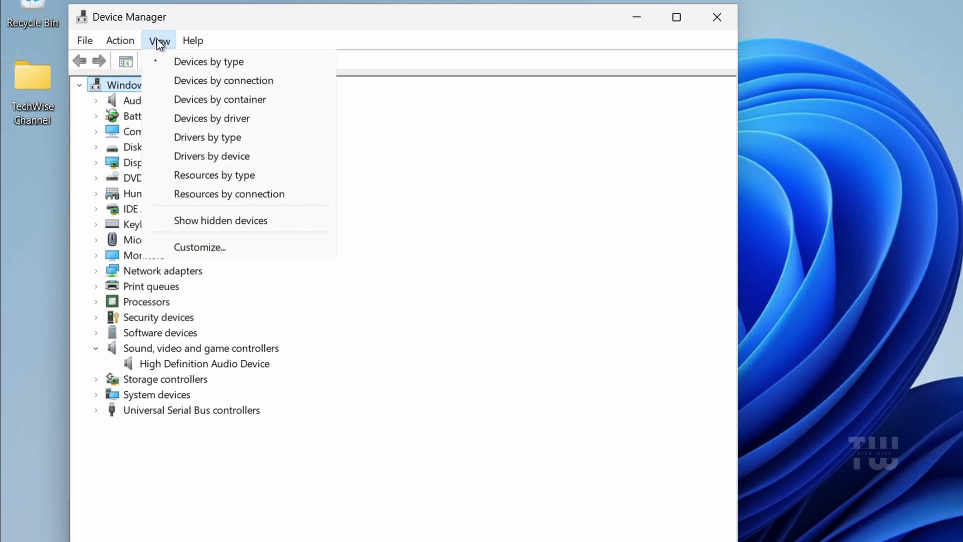
left_click(223, 226)
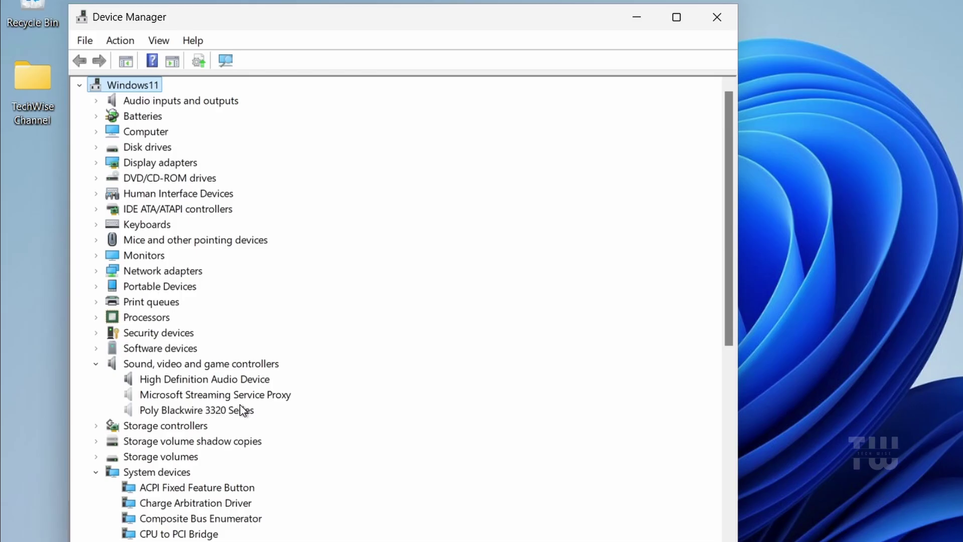
right_click(213, 413)
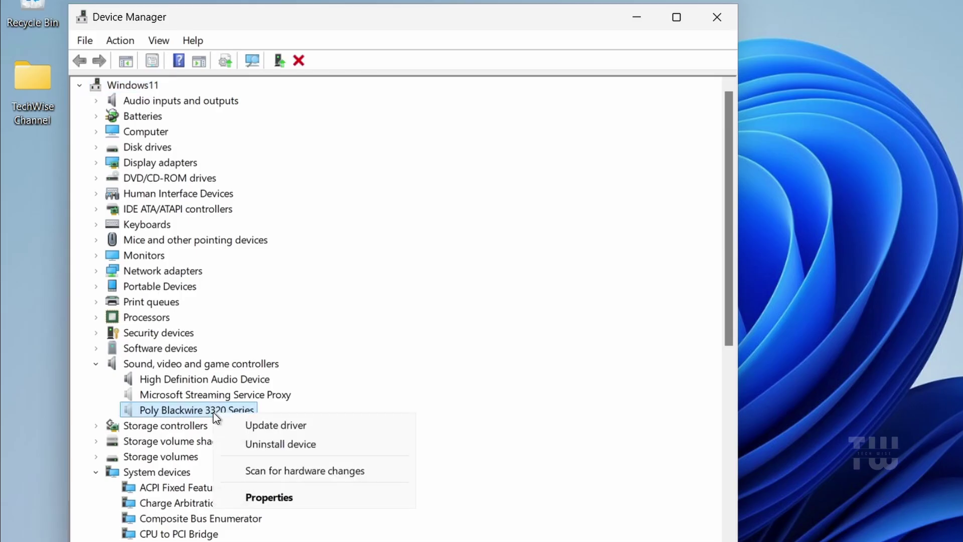
left_click(351, 386)
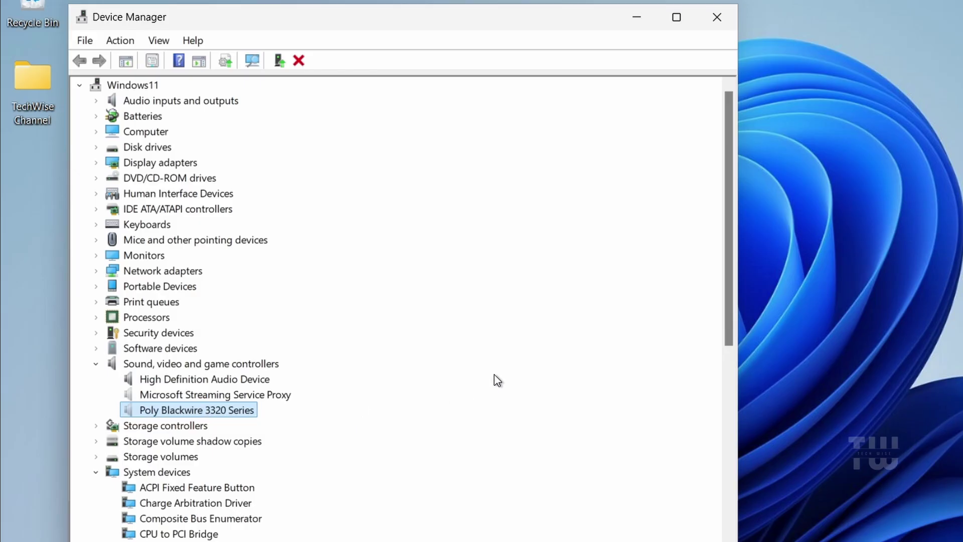
Step: Minimize Device Manager, search Google for 'realtek', and open the realtek.com website
left_click(637, 20)
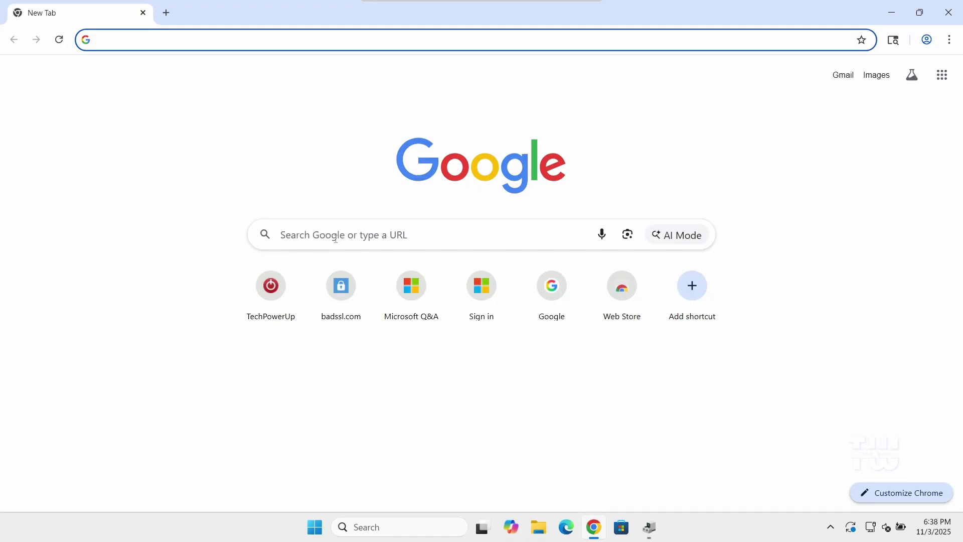
left_click(324, 239)
type("re")
key("Return")
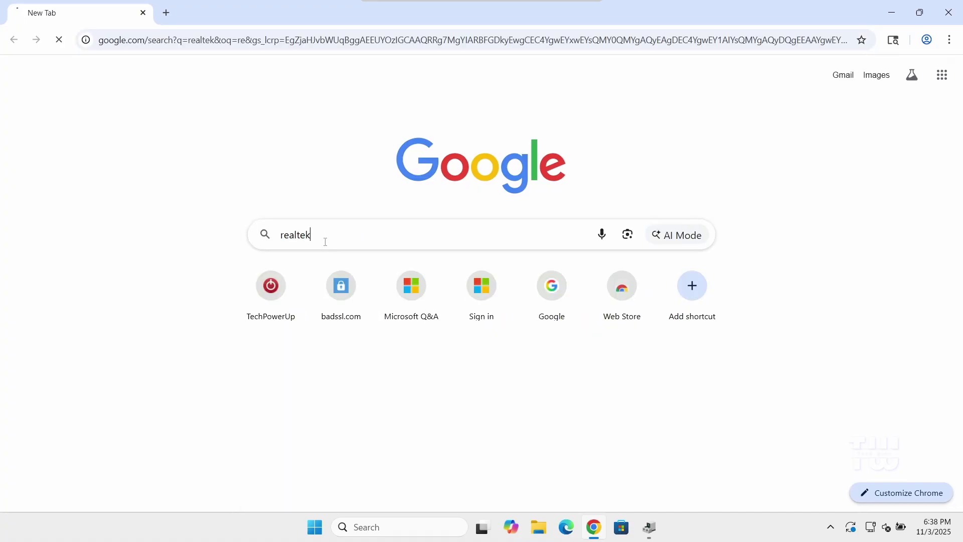
left_click(150, 200)
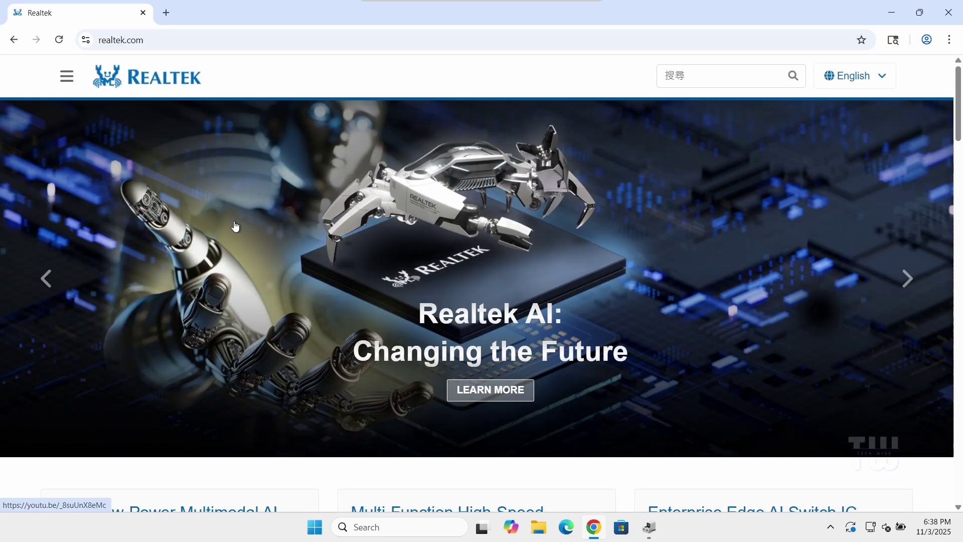
Step: Open the realtek.com navigation menu and expand its Downloads section
left_click(67, 78)
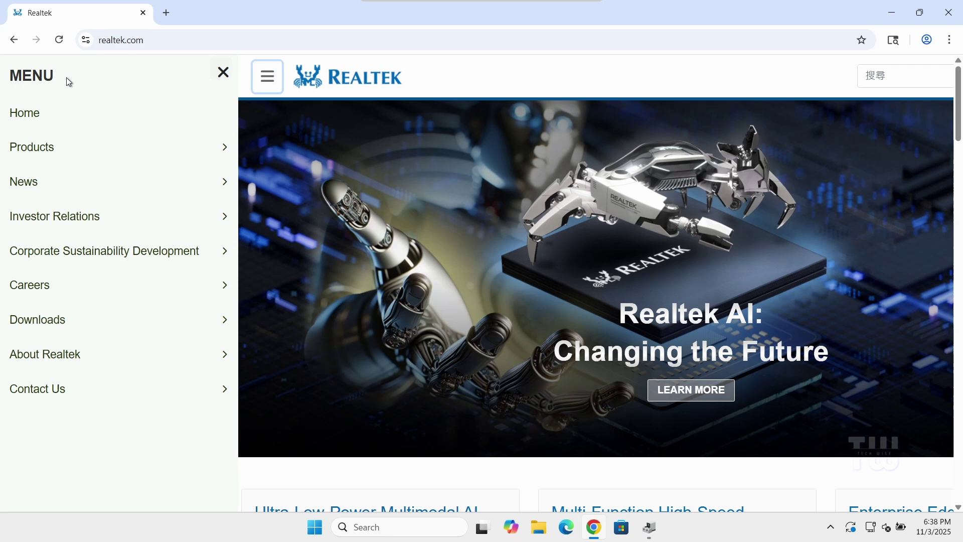
left_click(89, 323)
scroll(91, 324, "down", 2)
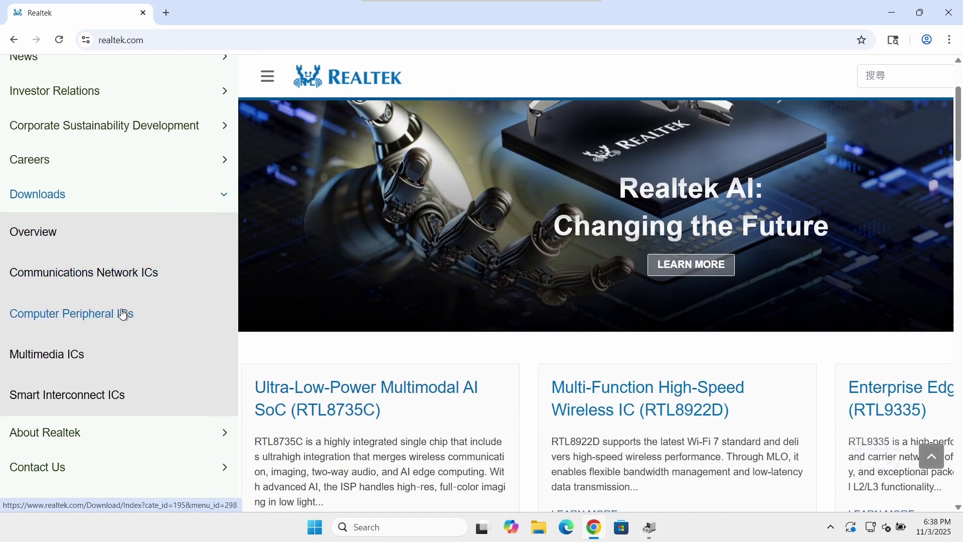
Step: Open the Computer Peripheral ICs downloads and filter the product line to PC Audio Codecs
left_click(89, 314)
scroll(89, 311, "down", 4)
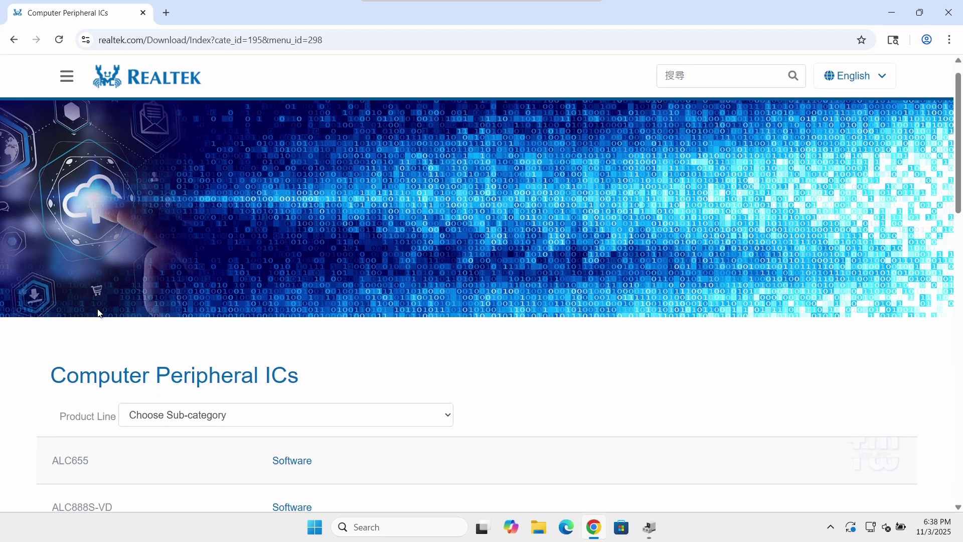
left_click(305, 191)
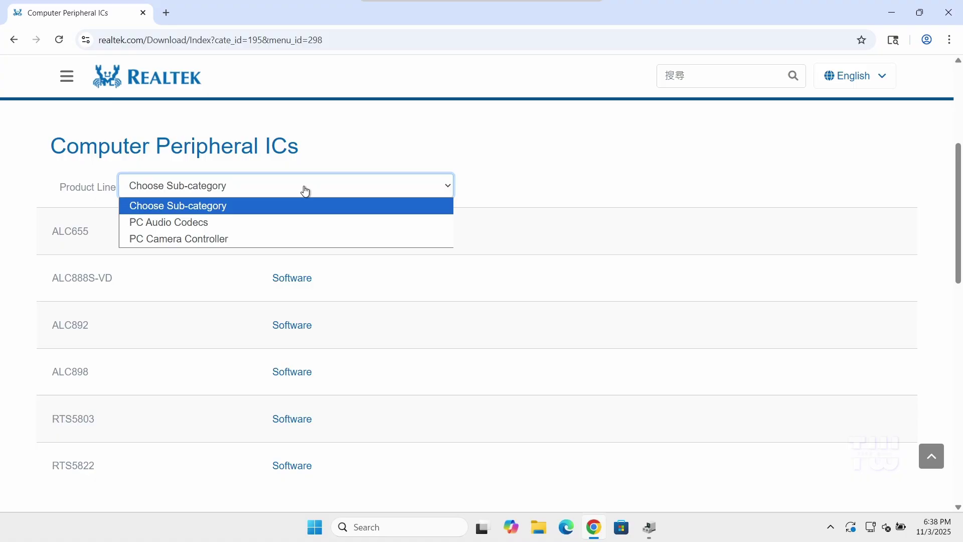
left_click(212, 226)
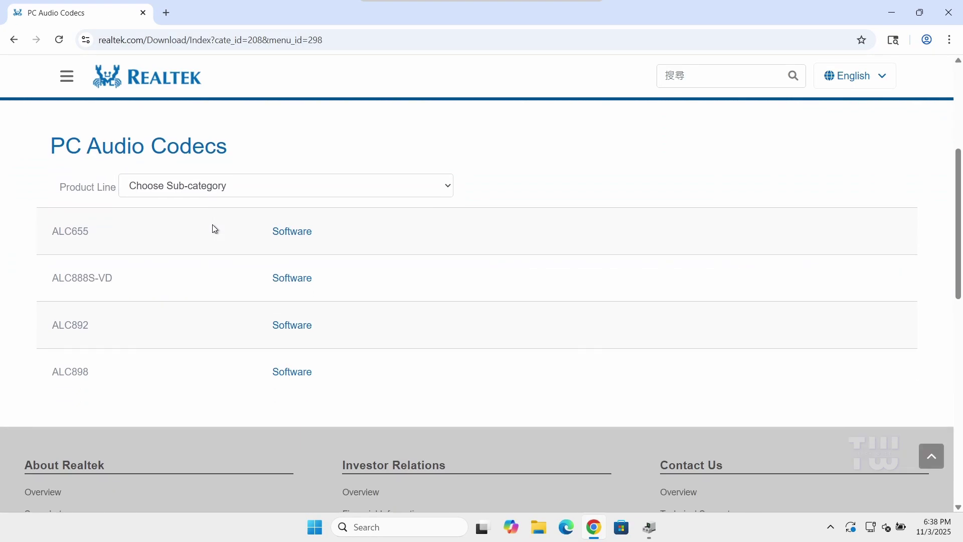
Step: Open ALC892's Software page and highlight the 64bits driver's description, Windows10 support, and update date
left_click(289, 331)
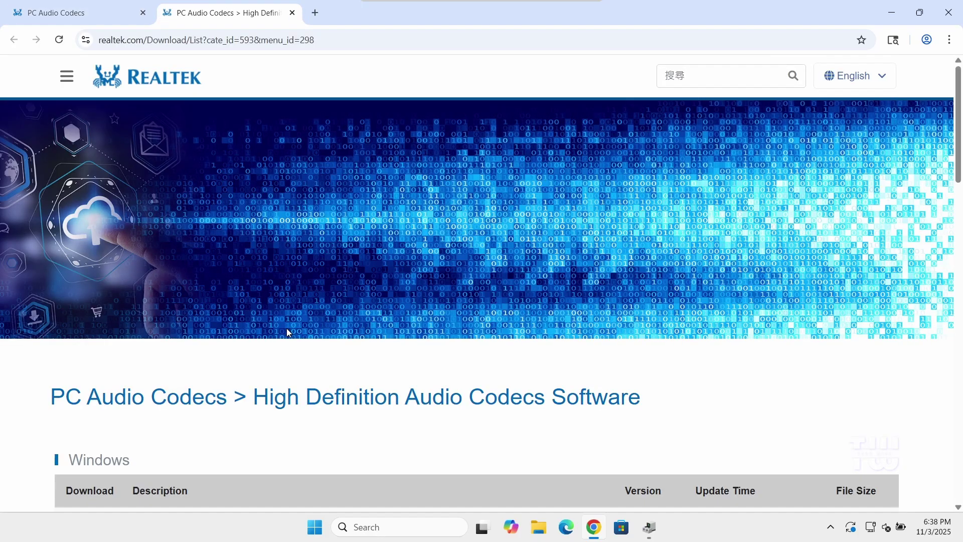
scroll(251, 296, "down", 1)
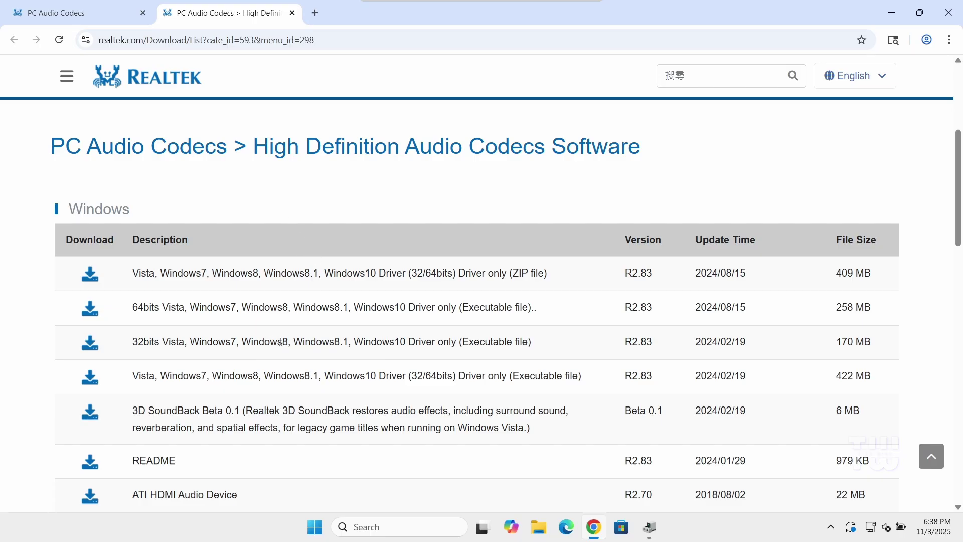
left_click_drag(133, 308, 532, 308)
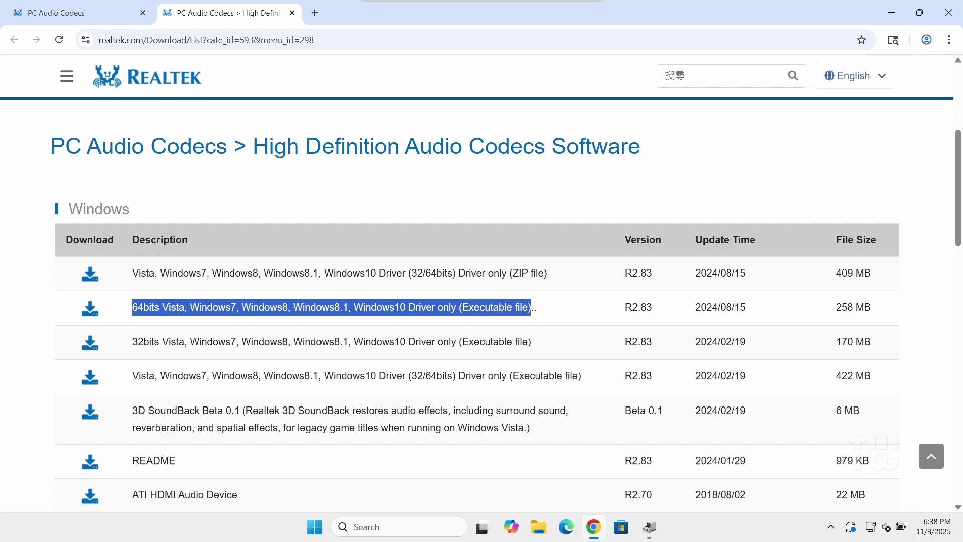
left_click(370, 308)
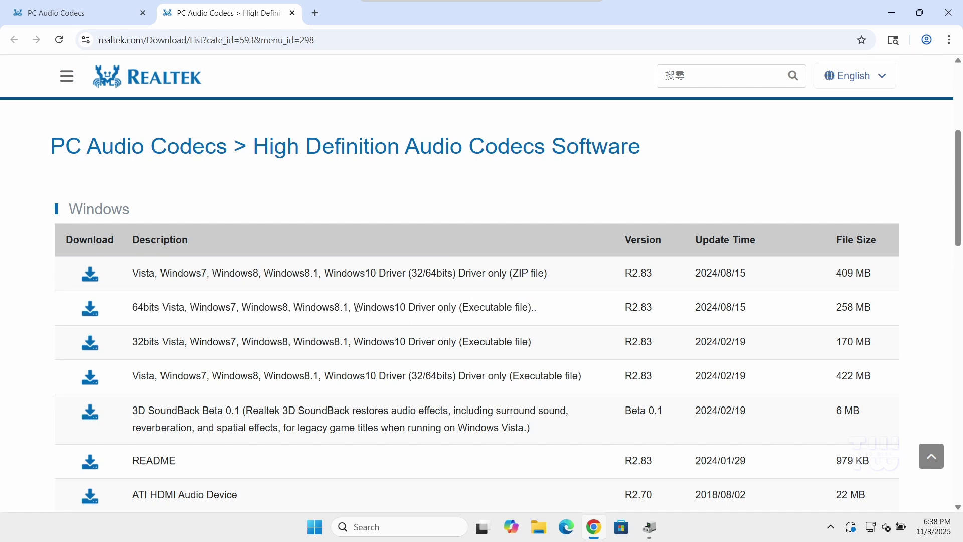
left_click_drag(356, 307, 406, 306)
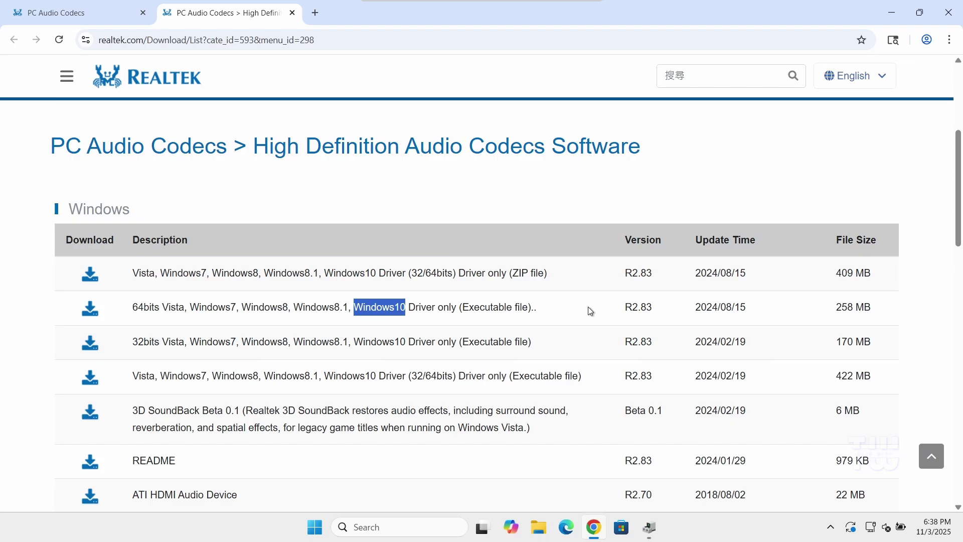
left_click_drag(624, 308, 746, 306)
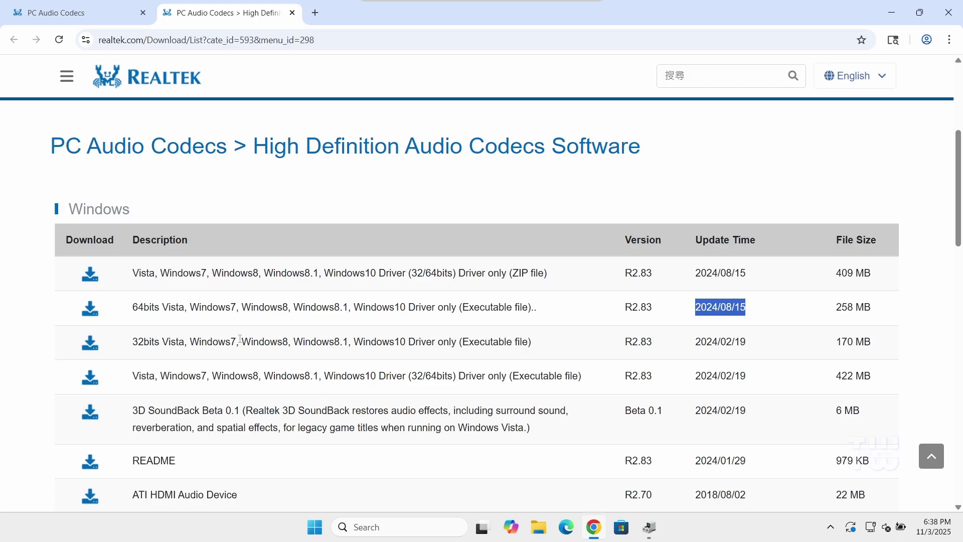
Step: Request the 64bits driver download, accept the terms, and submit the captcha code
left_click(94, 314)
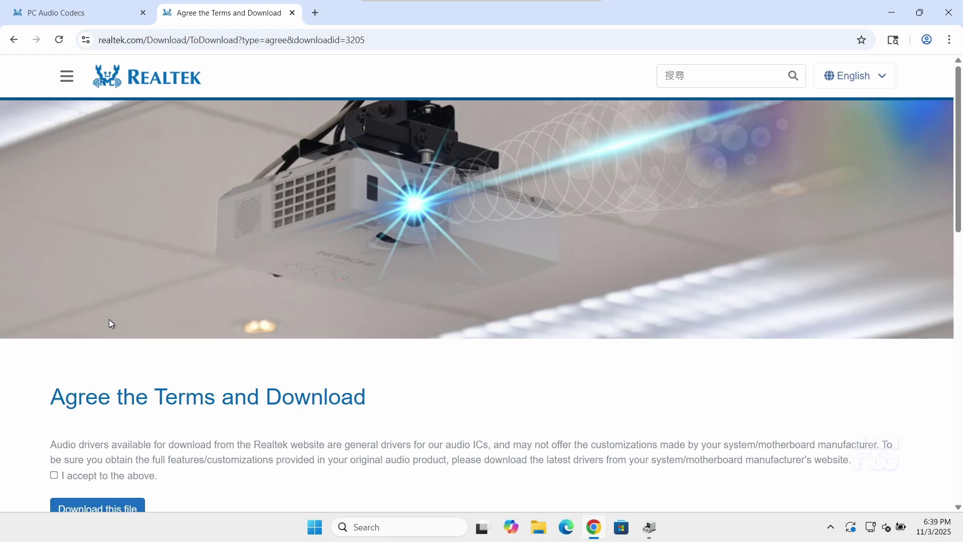
scroll(96, 334, "down", 3)
left_click(54, 349)
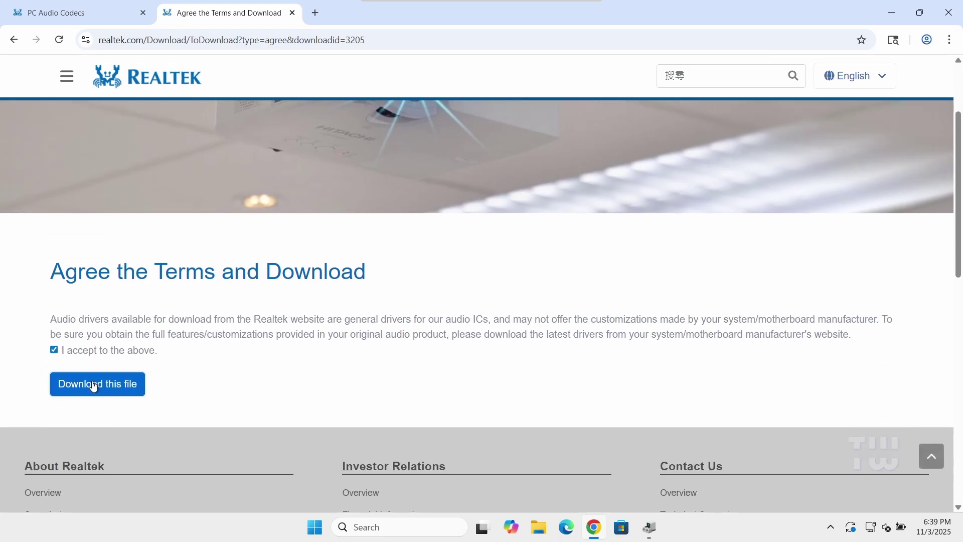
left_click(92, 382)
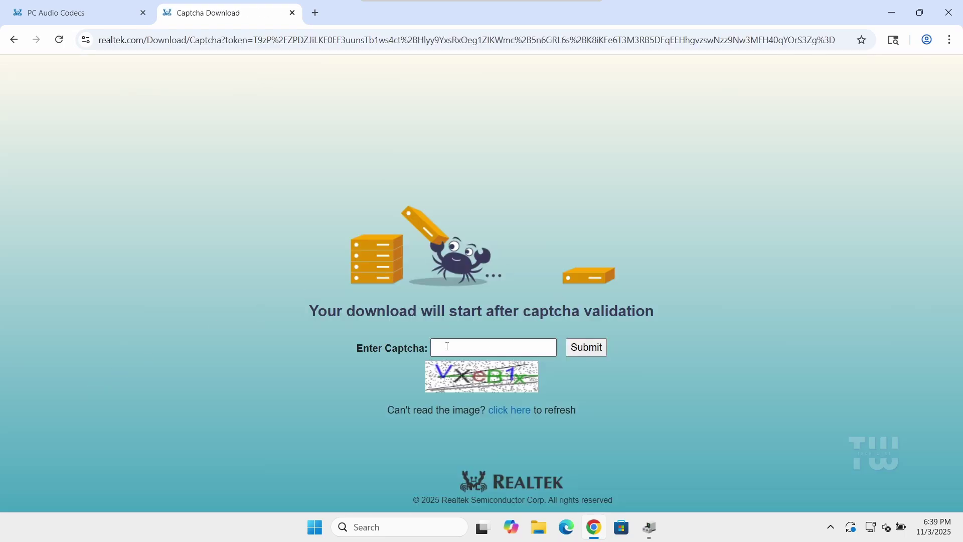
left_click(446, 346)
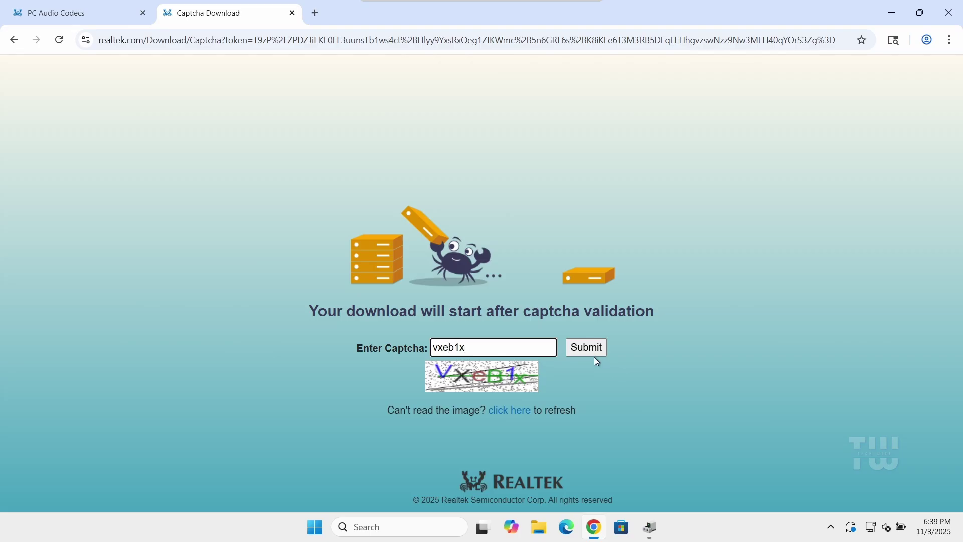
left_click(586, 346)
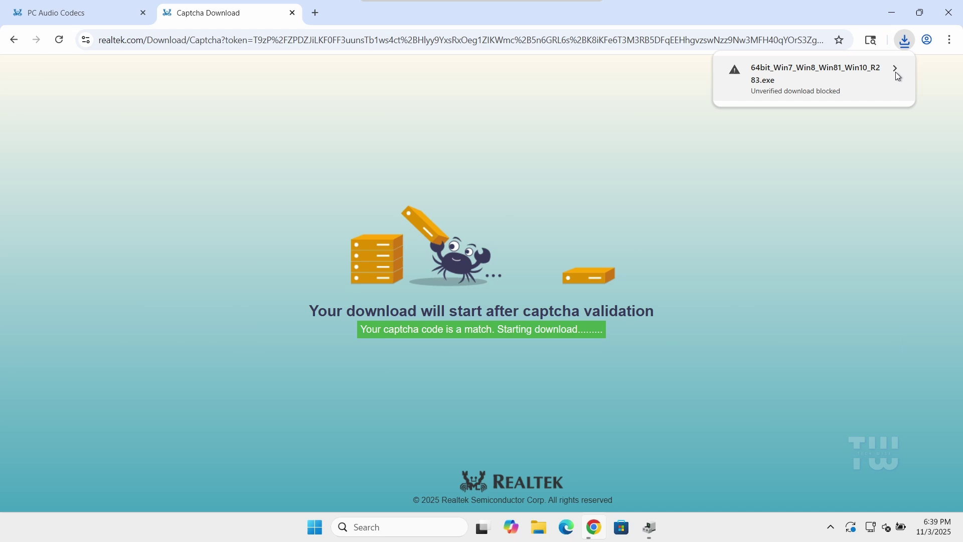
Step: Keep the blocked unverified driver download and check its progress in Chrome's downloads list
left_click(896, 70)
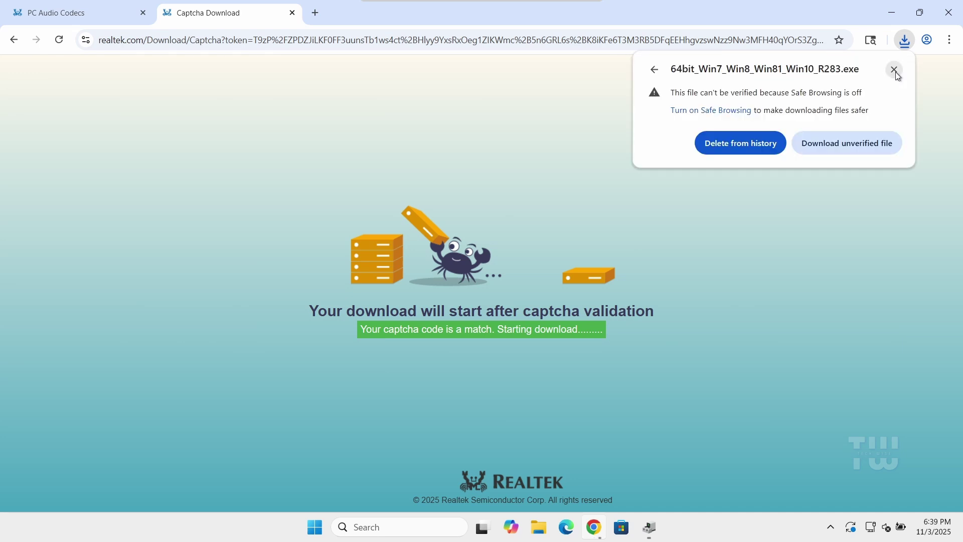
left_click(852, 145)
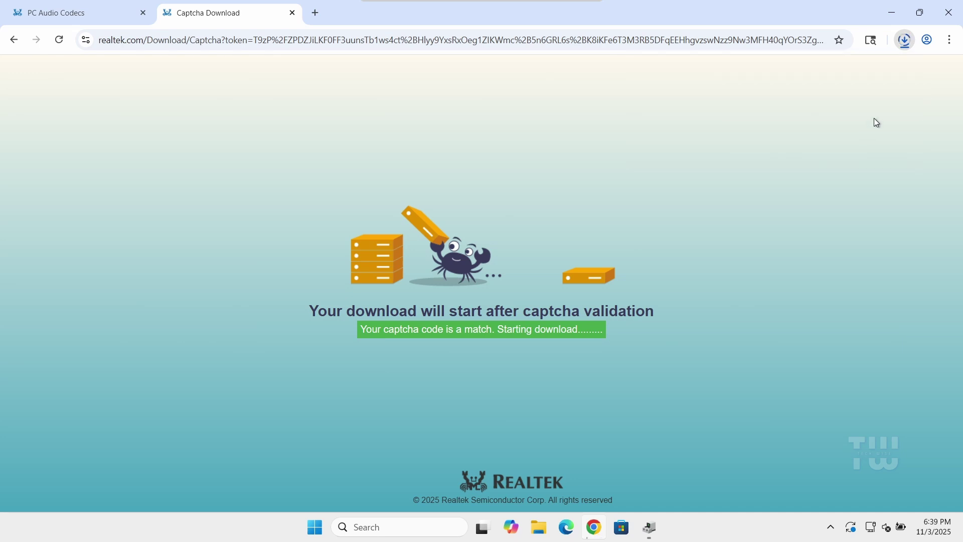
left_click(905, 43)
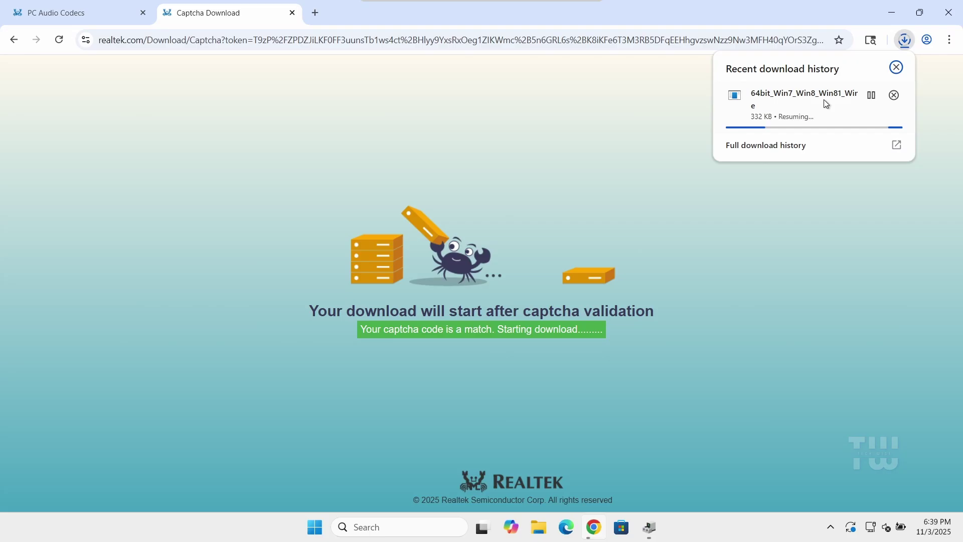
left_click(585, 149)
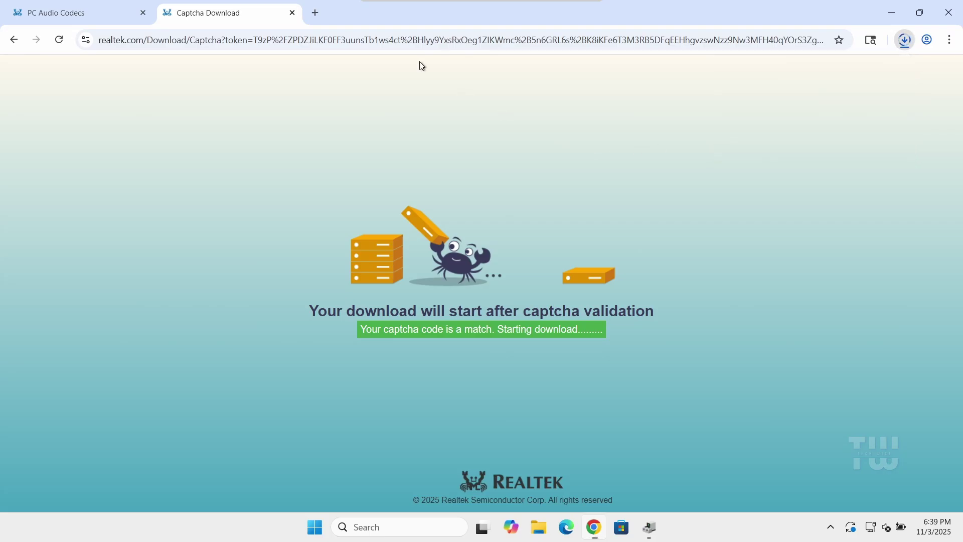
Step: In a new tab, search Google for 'download.cent realtek windows 11 64bit'
left_click(316, 14)
left_click(311, 37)
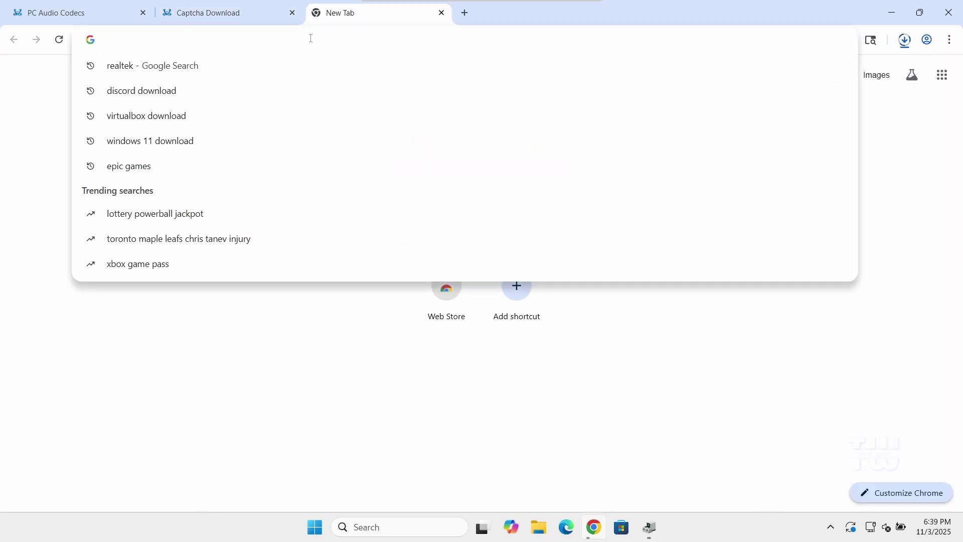
left_click(400, 234)
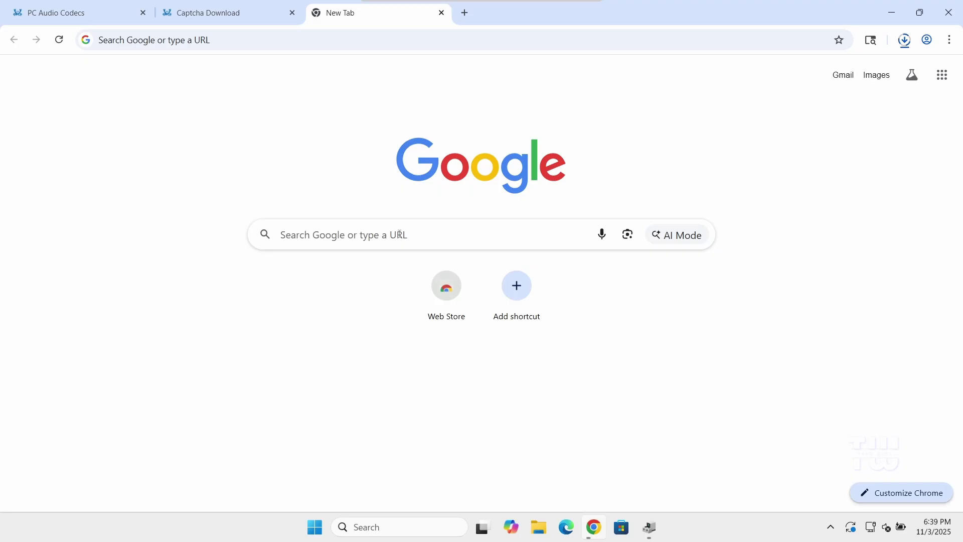
type("do")
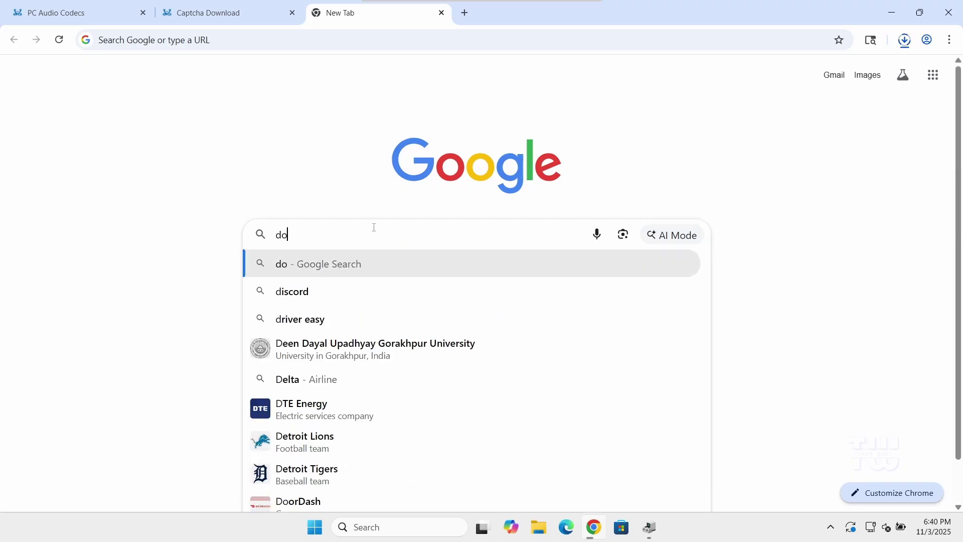
type("wnload.ce")
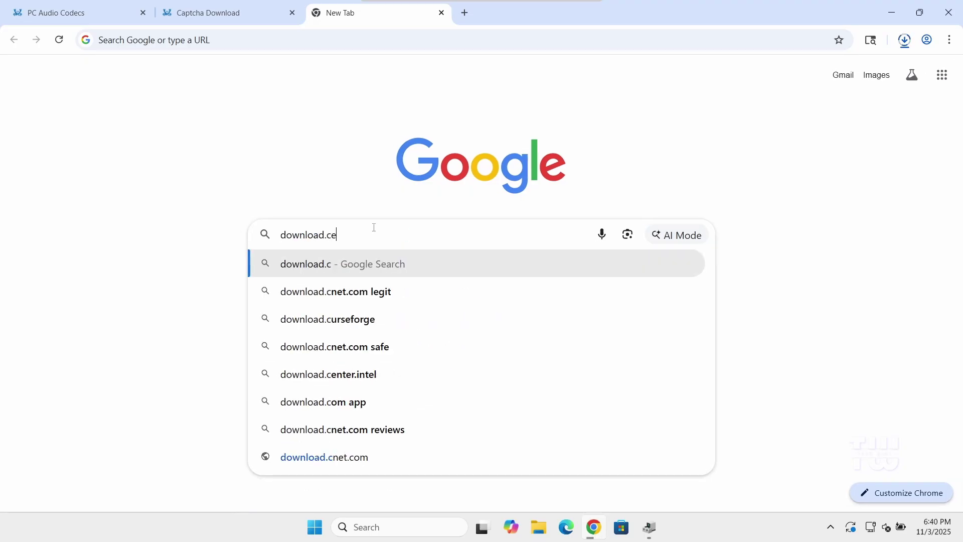
type("nt realtec")
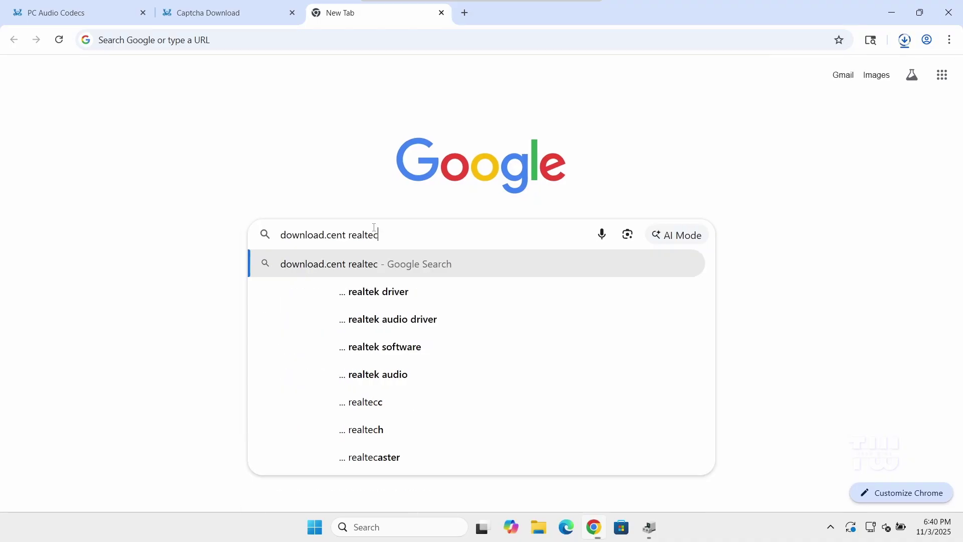
key("BackSpace")
type("k")
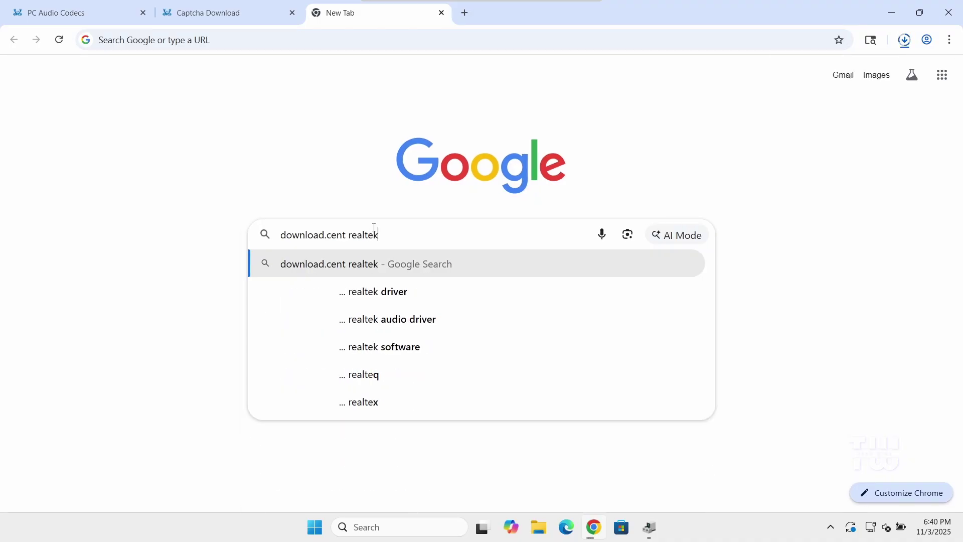
type(" windows 11")
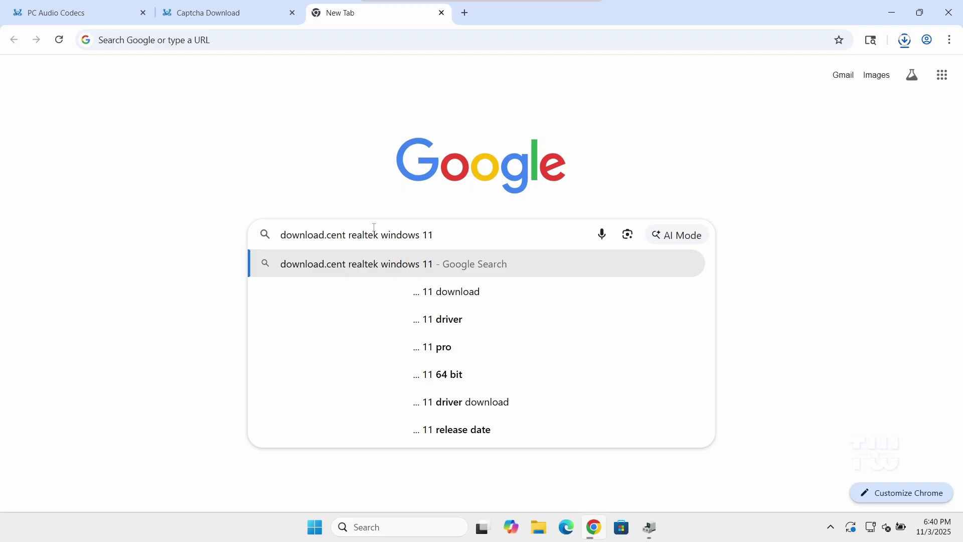
type(" 64bit")
key("Return")
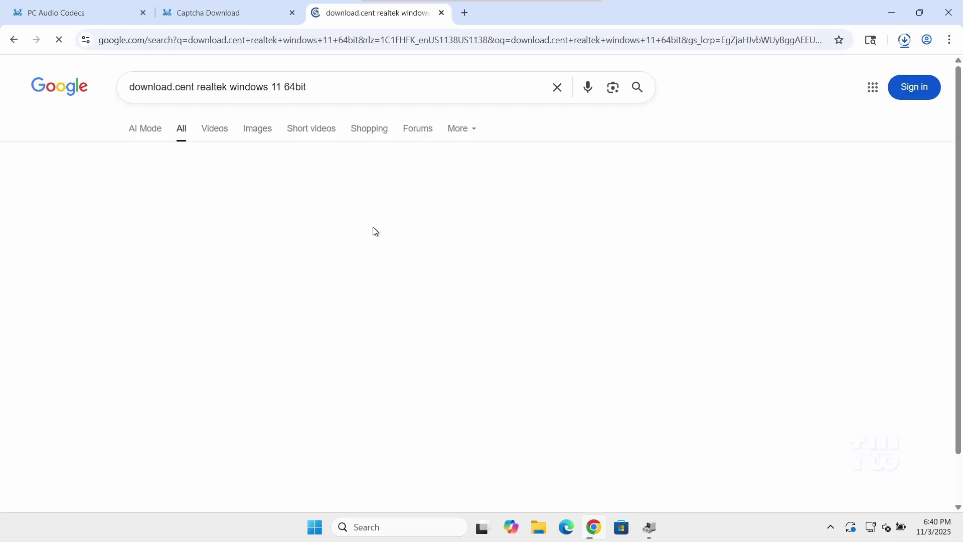
Step: Open the CNET Realtek HD Audio Drivers x64 result, look it over, then close that tab
scroll(373, 240, "down", 3)
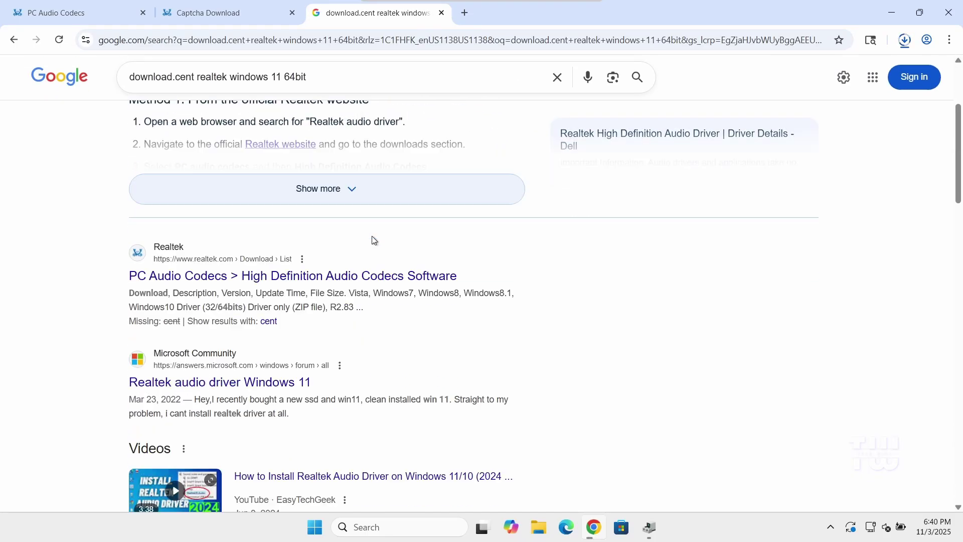
scroll(374, 241, "down", 9)
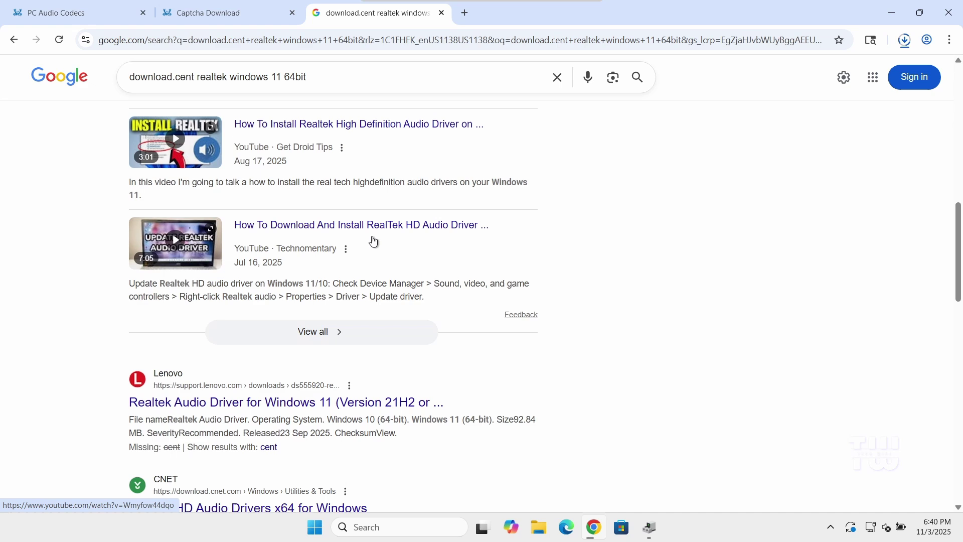
scroll(374, 242, "down", 5)
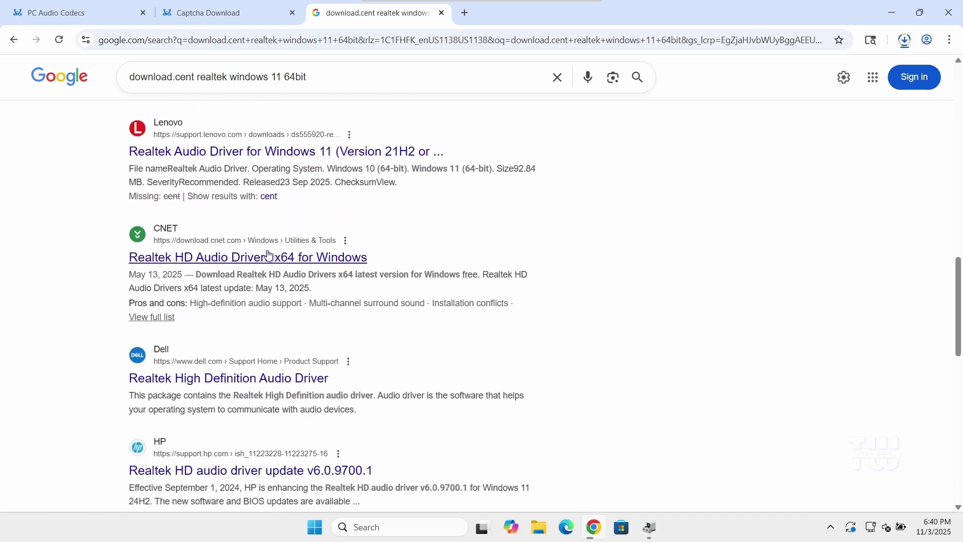
left_click(272, 261)
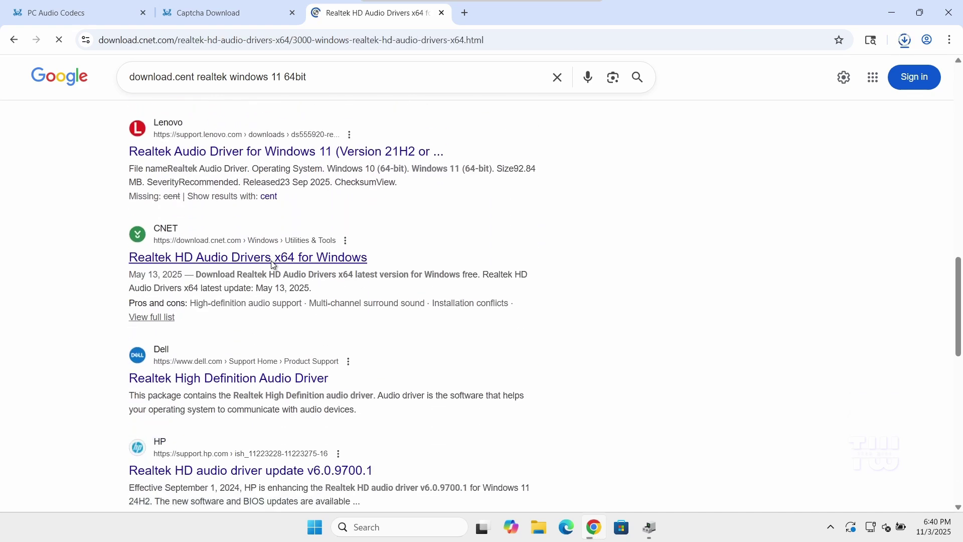
scroll(270, 260, "down", 3)
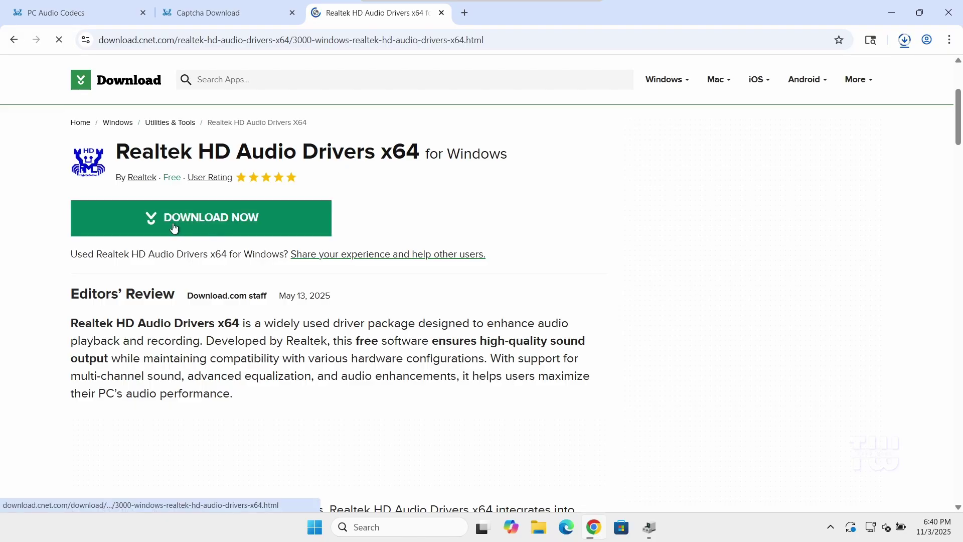
left_click(442, 13)
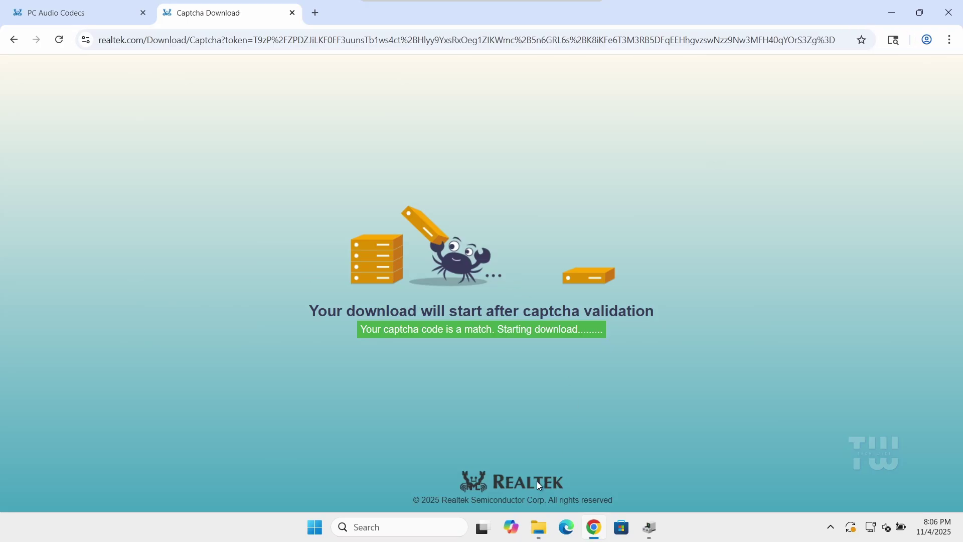
Step: Launch 64bit_Win7_Win8_Win81_Win10_R283.exe from the Downloads folder and approve the UAC prompt
left_click(539, 527)
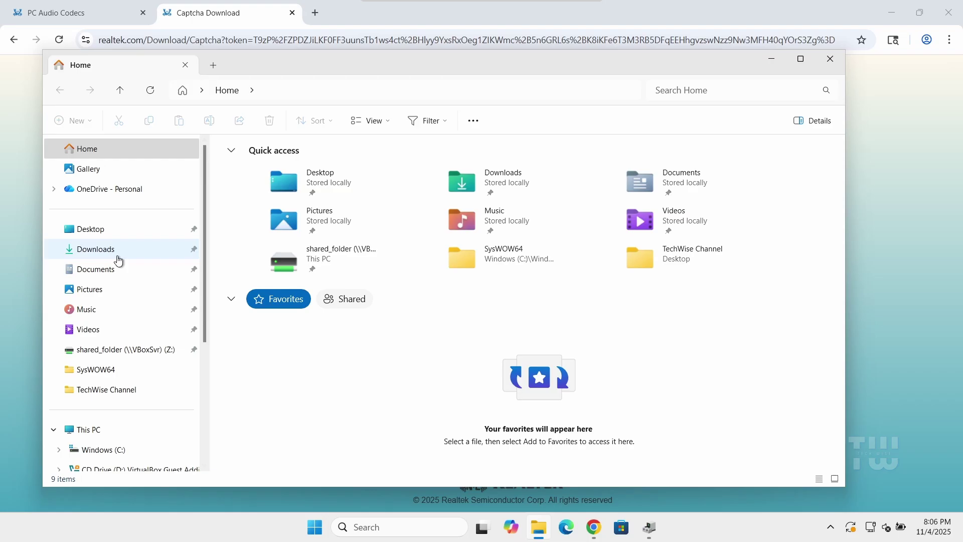
left_click(101, 249)
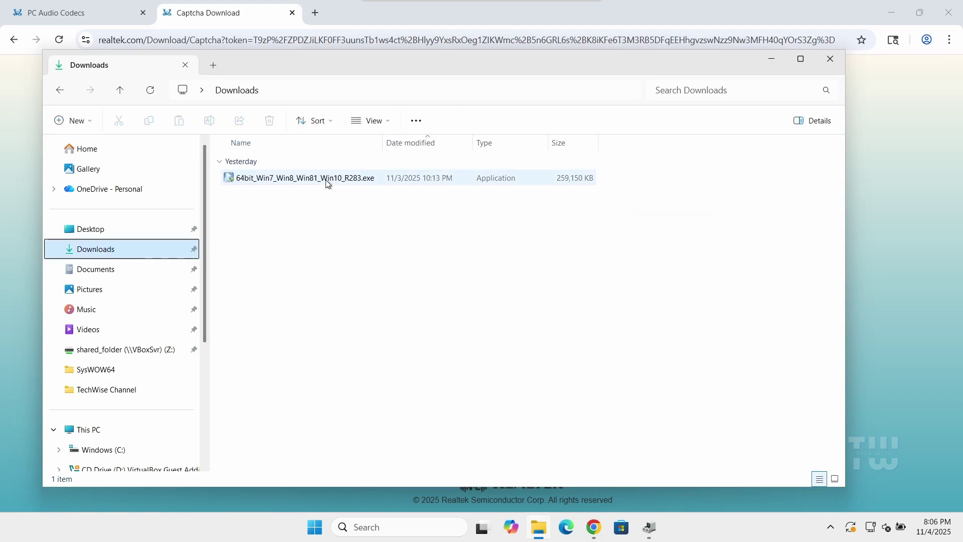
double_click(328, 184)
left_click(449, 370)
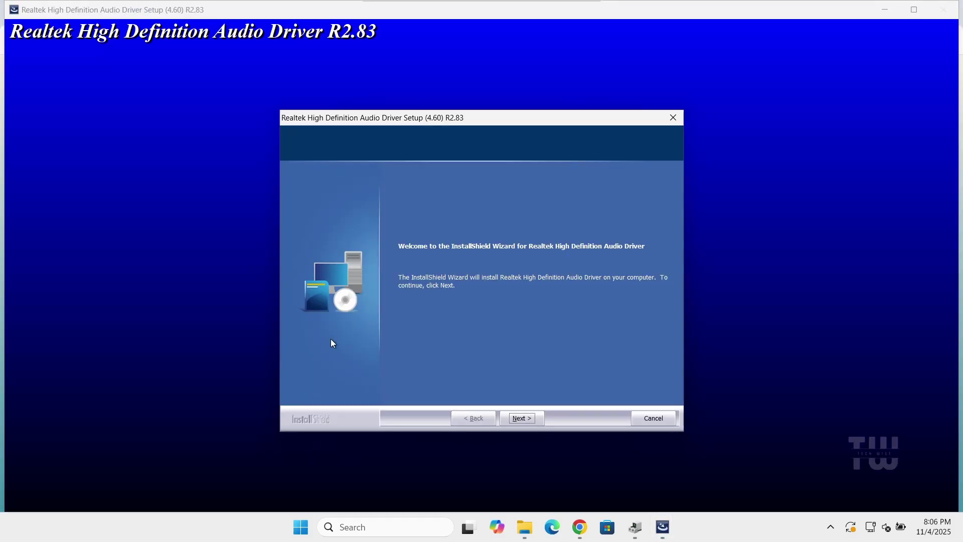
Step: Run the InstallShield wizard past its welcome page, then finish with 'Yes, restart now' selected
left_click(514, 417)
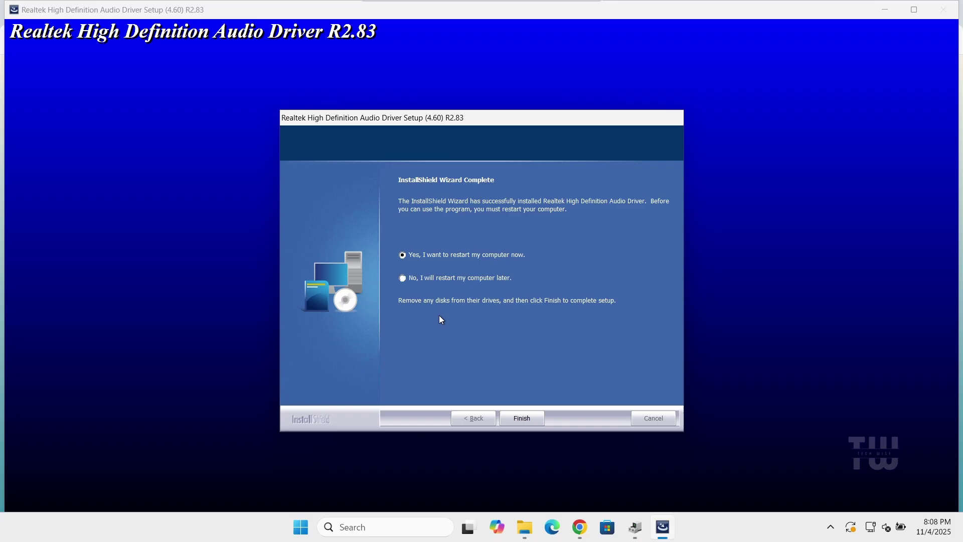
left_click(527, 420)
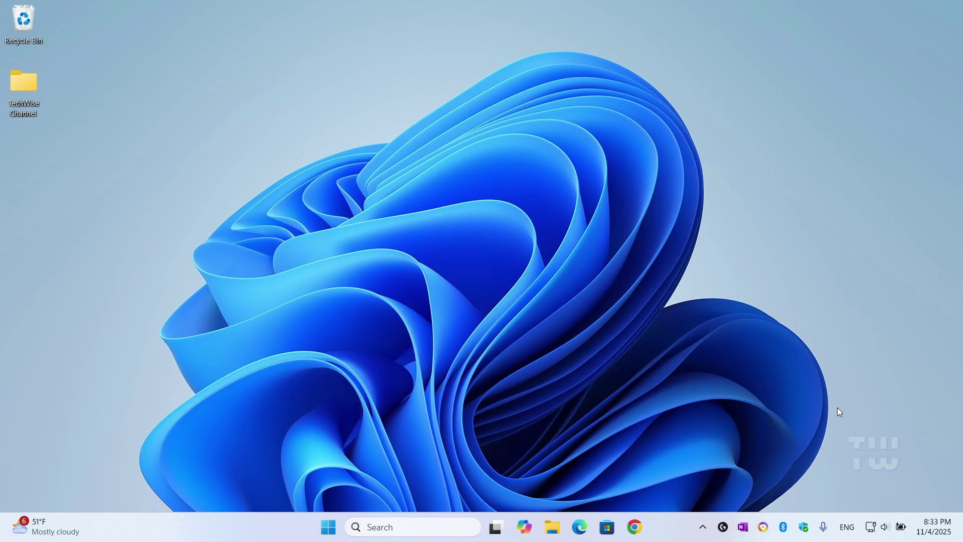
right_click(883, 525)
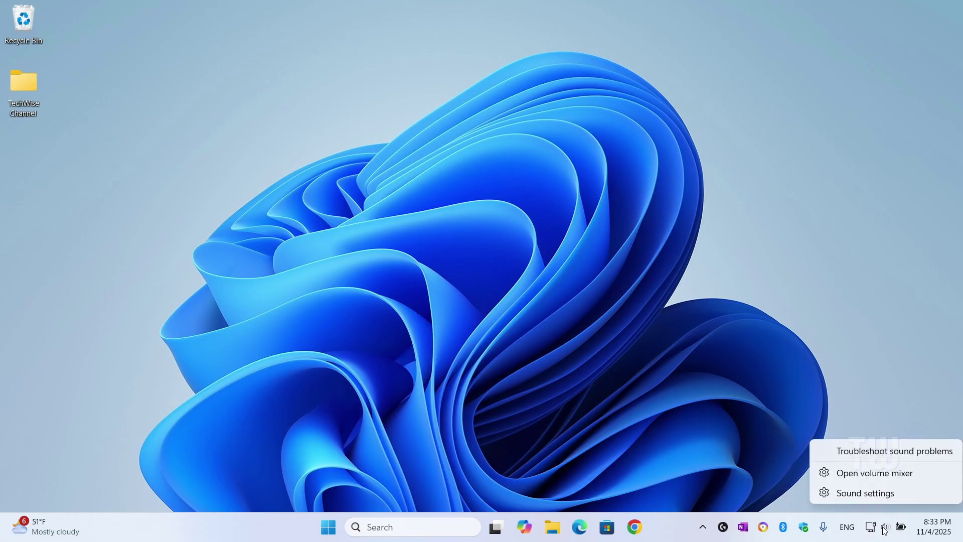
left_click(853, 493)
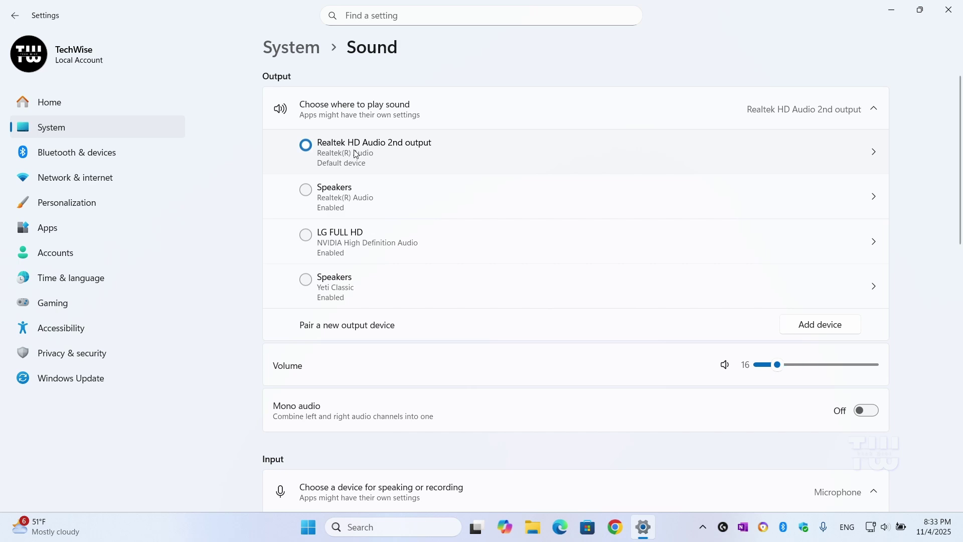
left_click(948, 10)
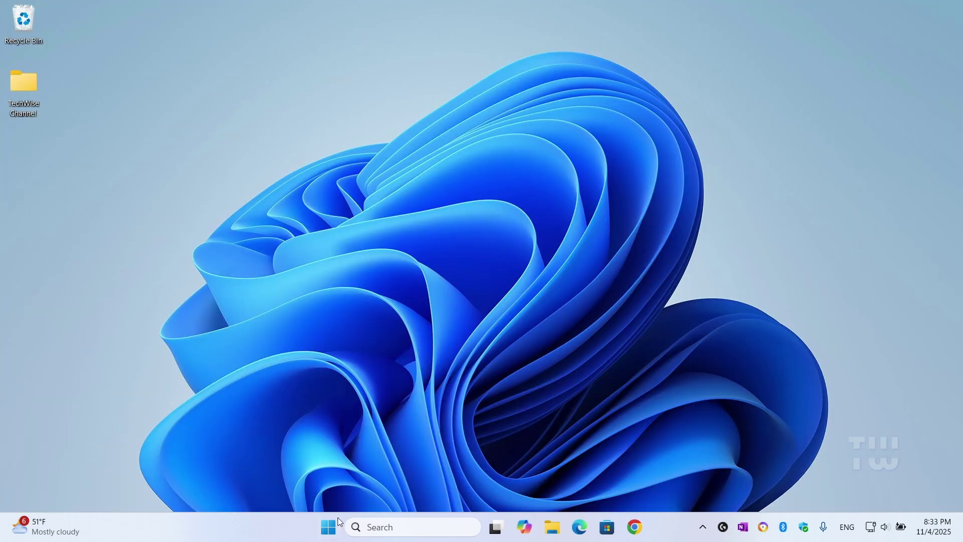
right_click(327, 525)
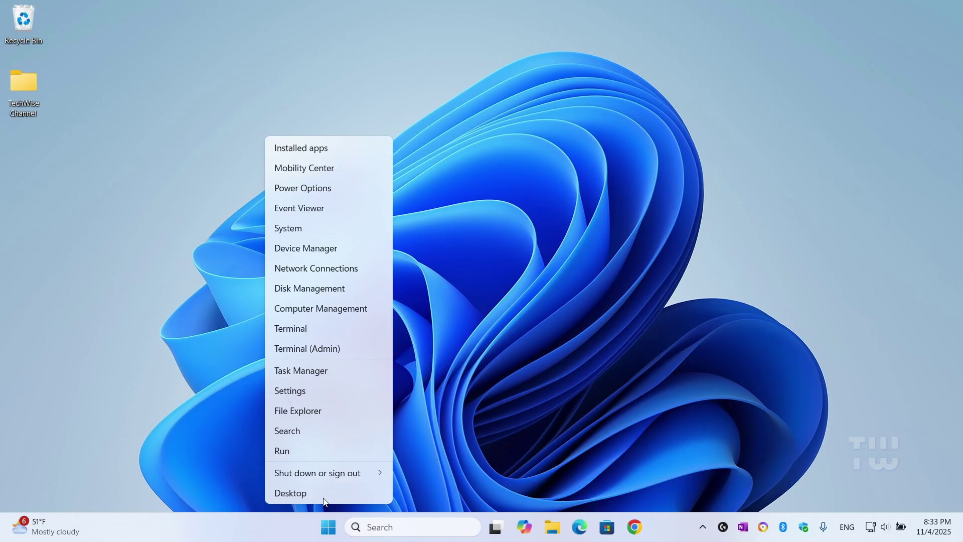
left_click(318, 249)
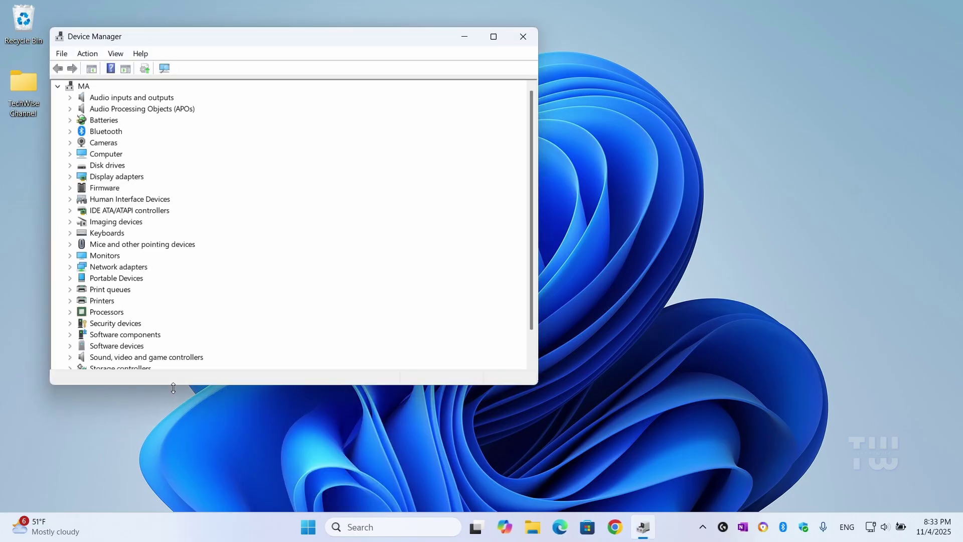
left_click_drag(174, 387, 164, 433)
left_click(69, 357)
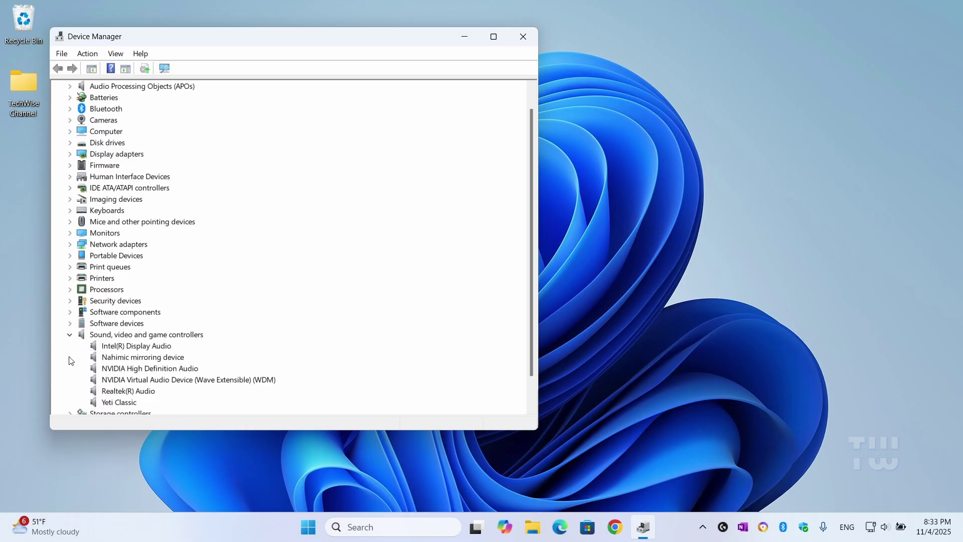
left_click(134, 392)
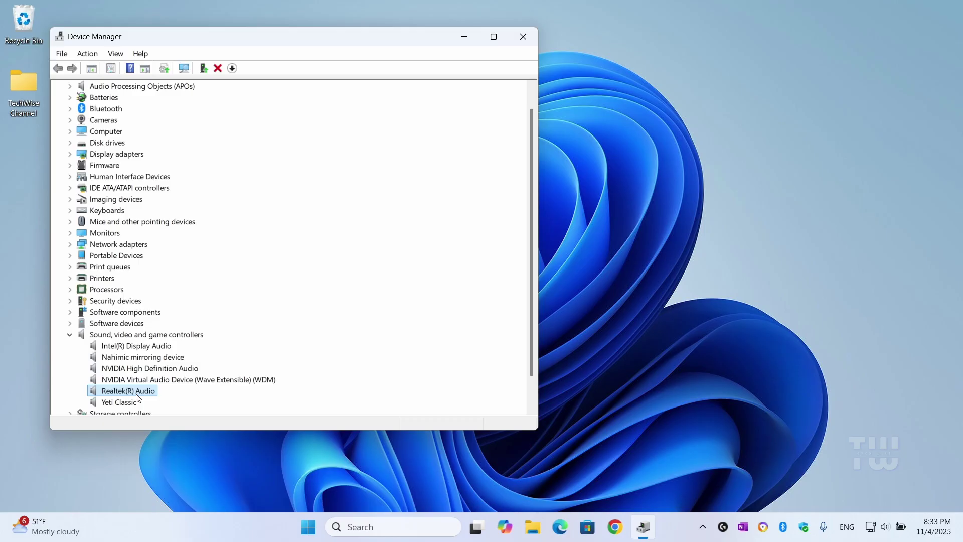
left_click(522, 36)
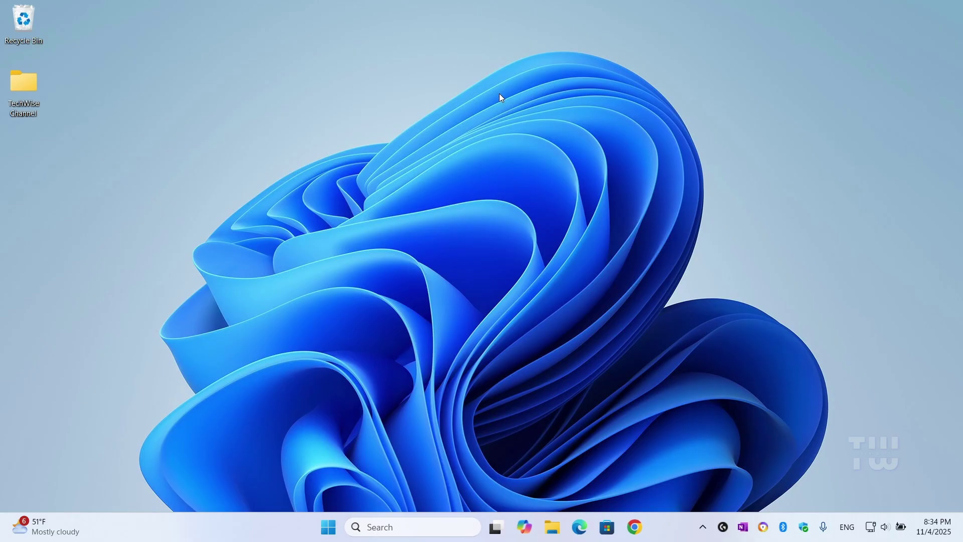